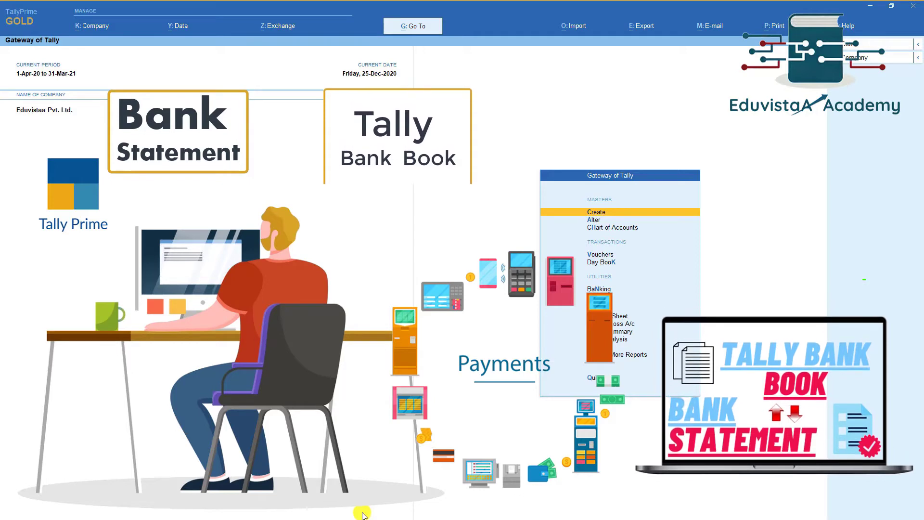
- Open the Cash/Bank Book(s) summary from the account books reports
key("Down")
key("Down")
key("Down")
key("Down")
key("Down")
key("Down")
key("Down")
key("Down")
key("Down")
key("Down")
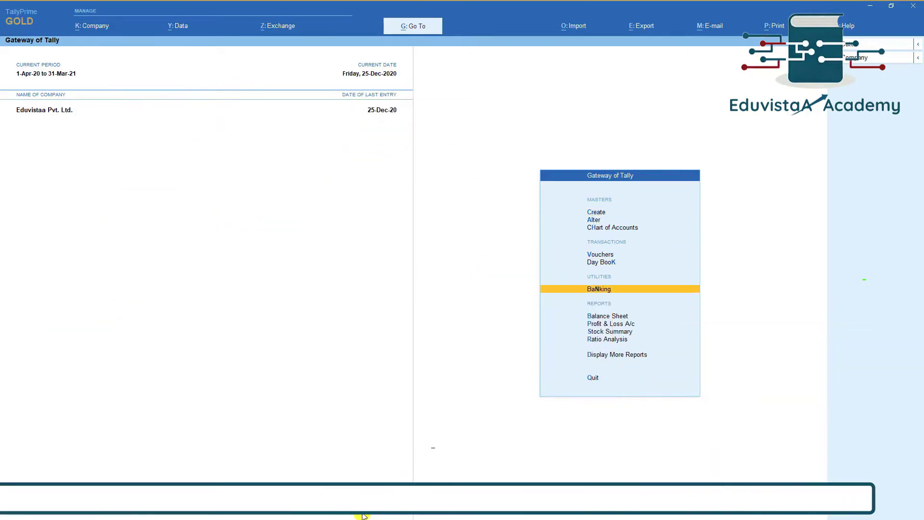
key("Down")
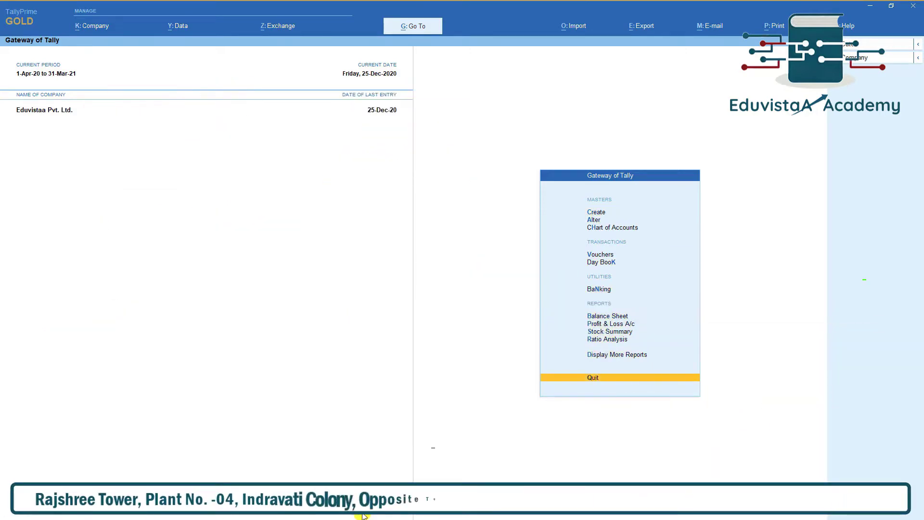
key("Up")
key("Return")
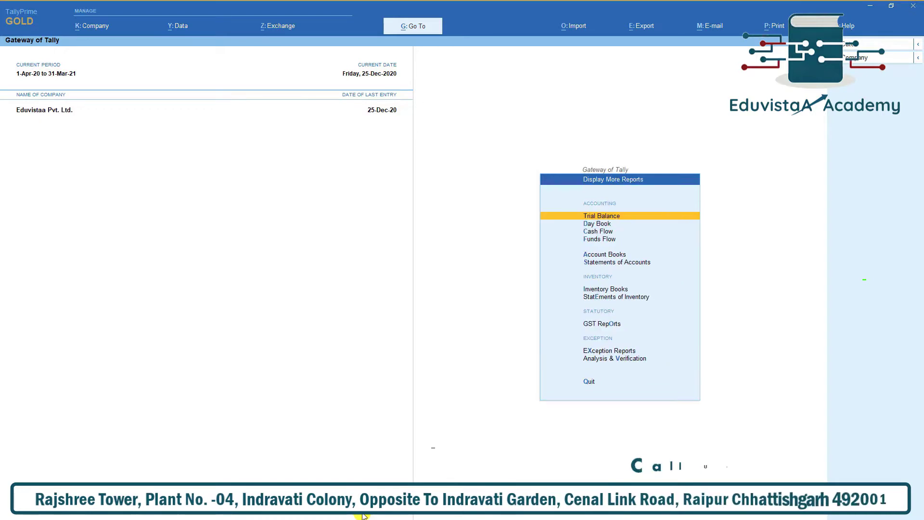
key("Down")
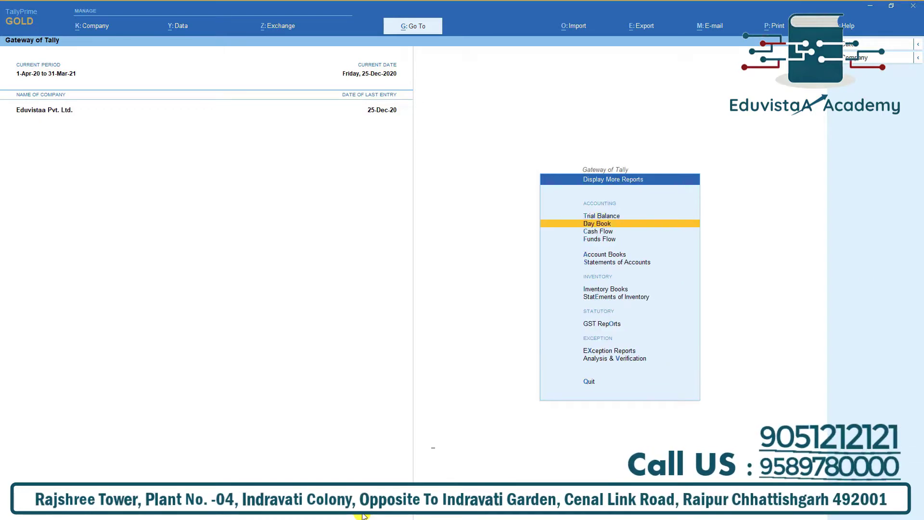
key("a")
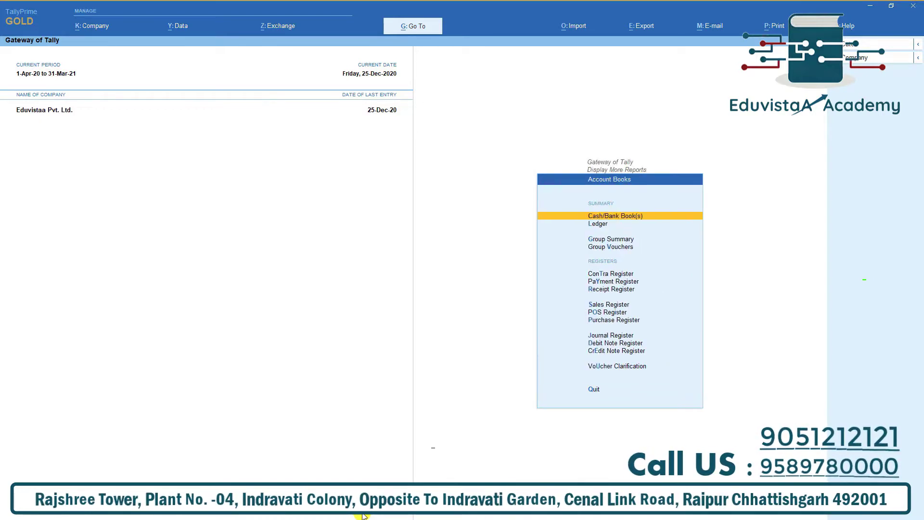
key("Return")
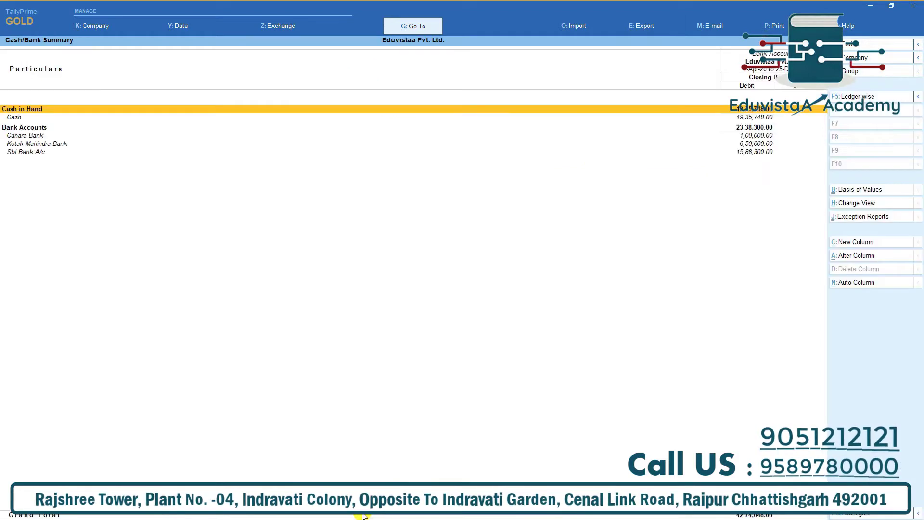
- Open the ledger monthly summary of Sbi Bank A/c from the cash and bank summary
key("Down")
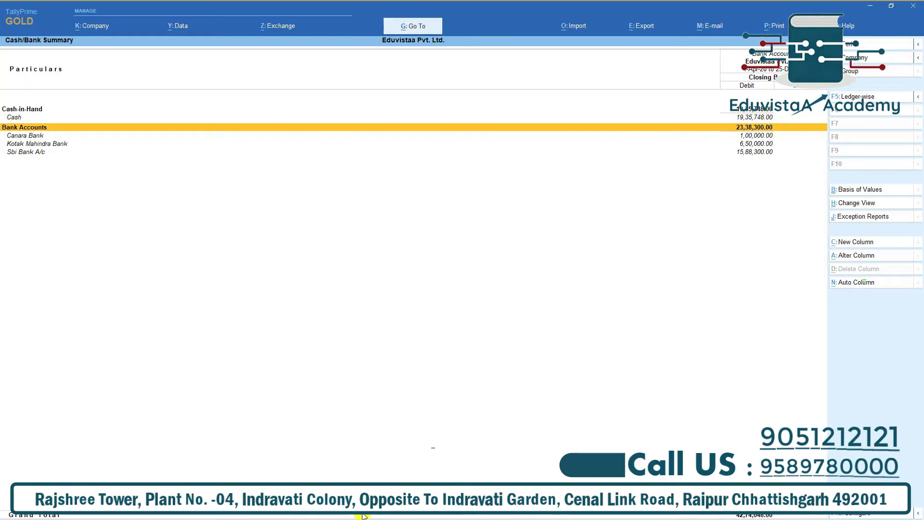
key("Down")
key("Down")
key("Down")
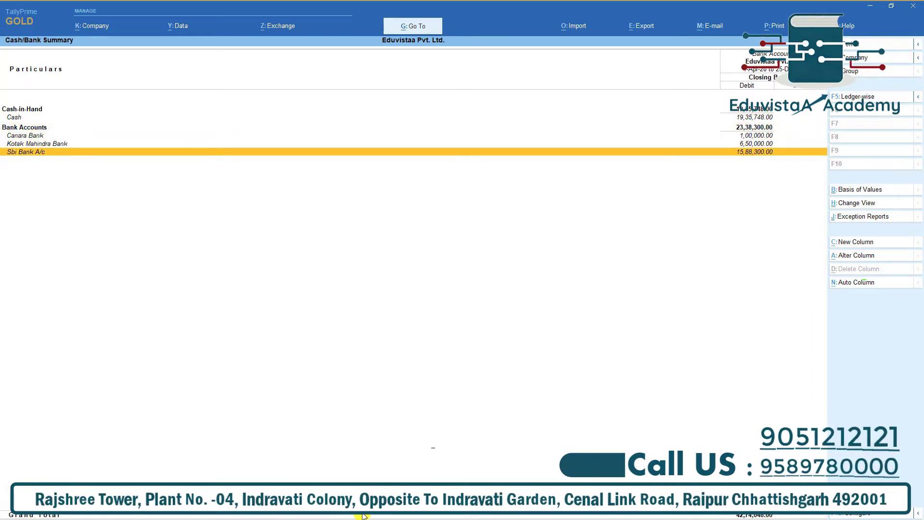
key("Return")
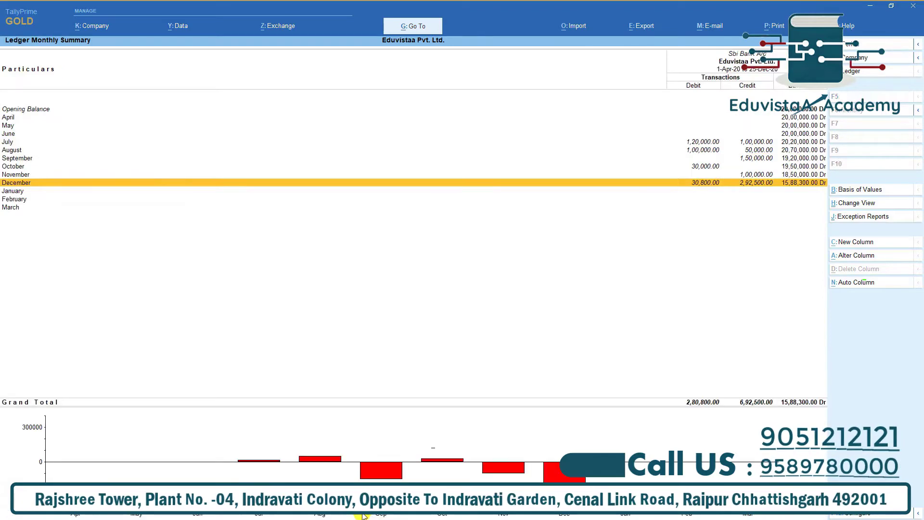
- Review the Sbi Bank A/c vouchers month by month from July to November, and return to the Cash/Bank Summary
key("Up")
key("Up")
key("Up")
key("Up")
key("Up")
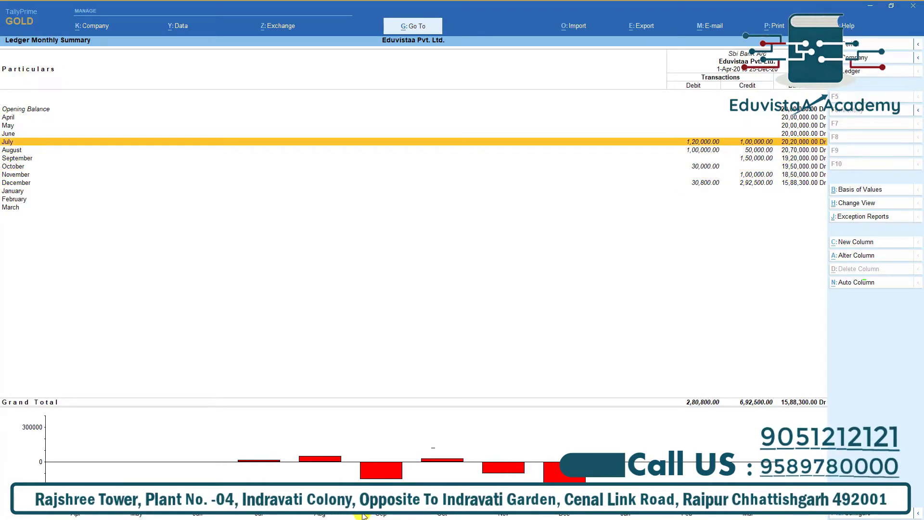
key("Return")
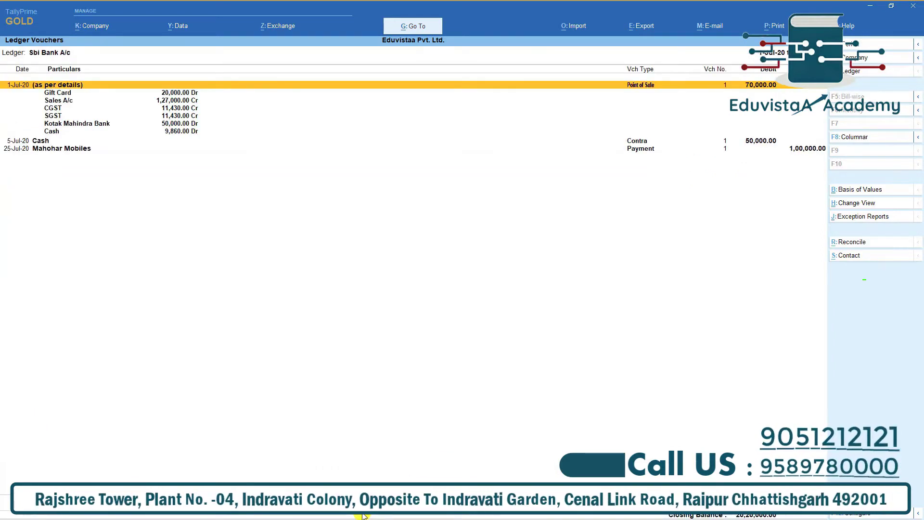
key("Page_Down")
key("Page_Down")
key("Page_Down")
key("Page_Down")
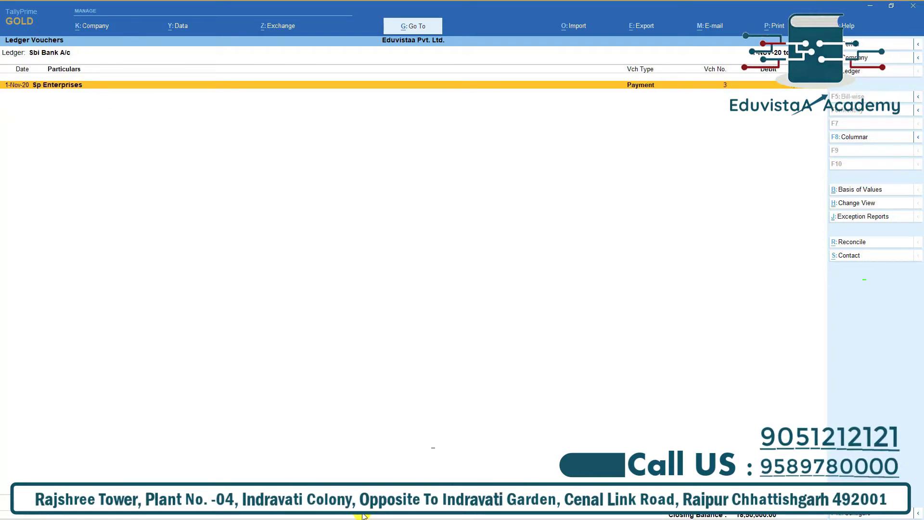
key("Escape")
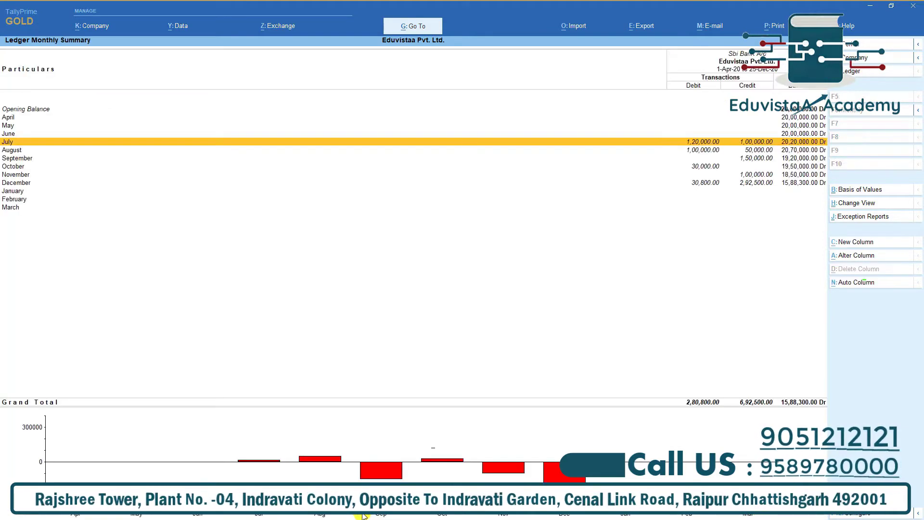
key("Escape")
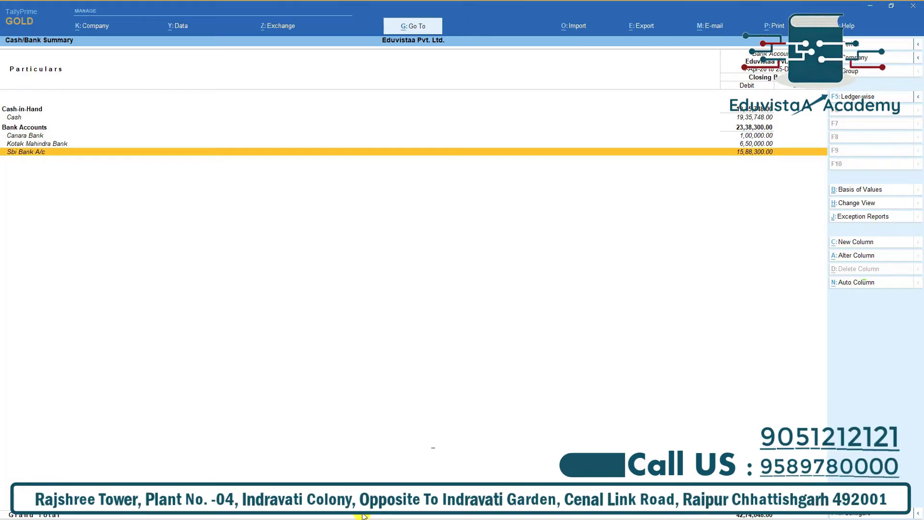
- Open the December vouchers of Sbi Bank A/c and display their bank reconciliation
key("Return")
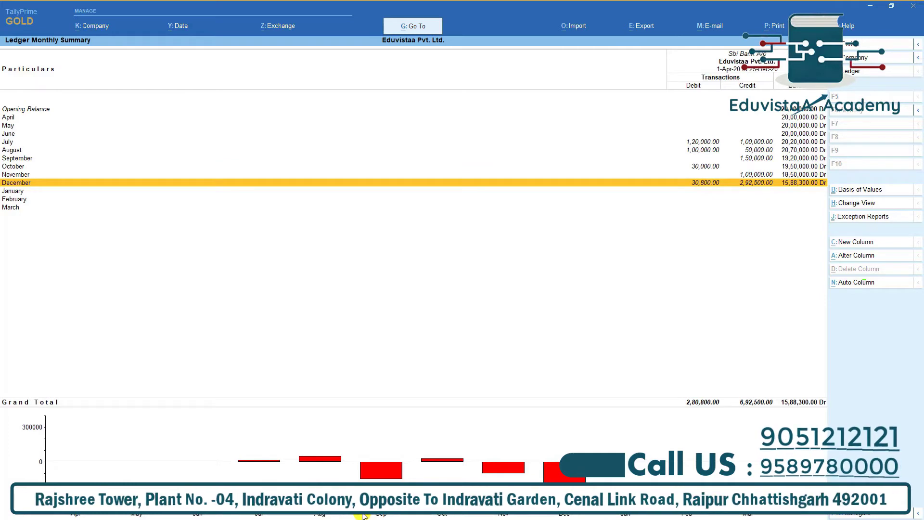
key("Return")
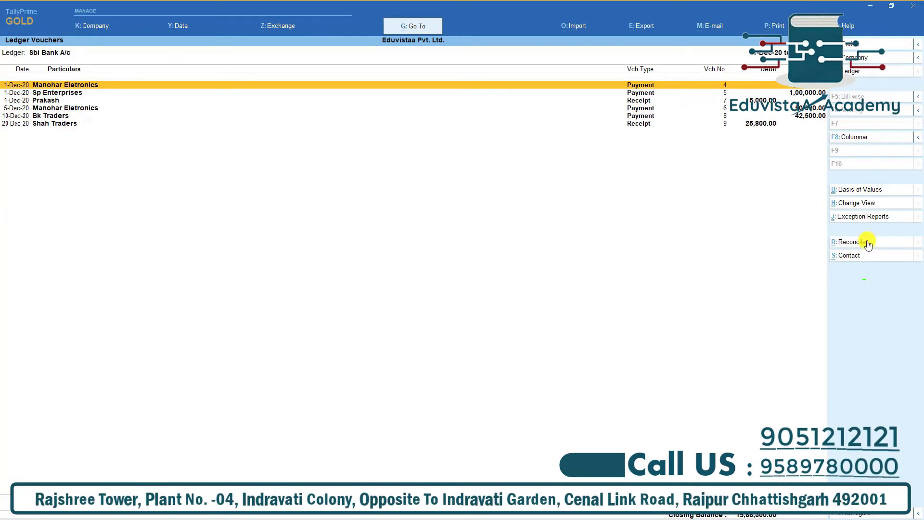
key("alt")
left_click(852, 241)
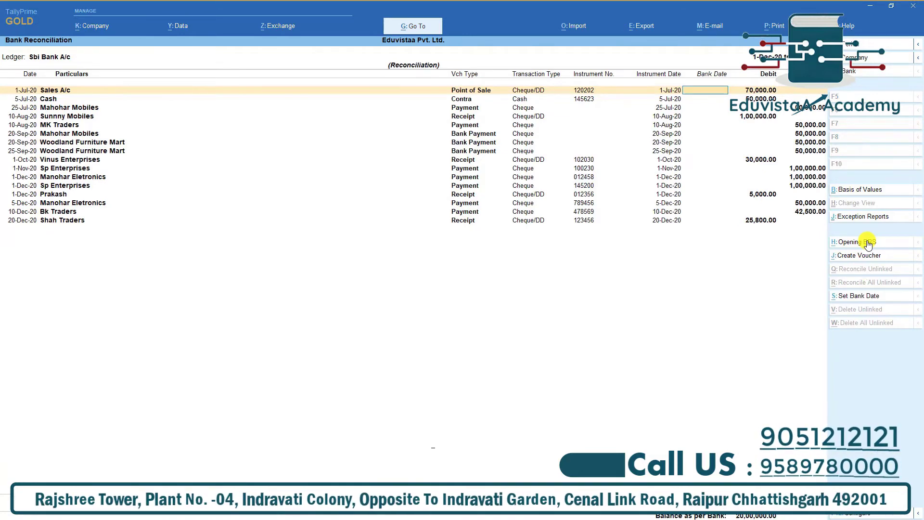
- Return to the Gateway of Tally and open Bank Reconciliation from the Banking utilities for the Sbi Bank A/c ledger
key("Escape")
key("Escape")
key("Escape")
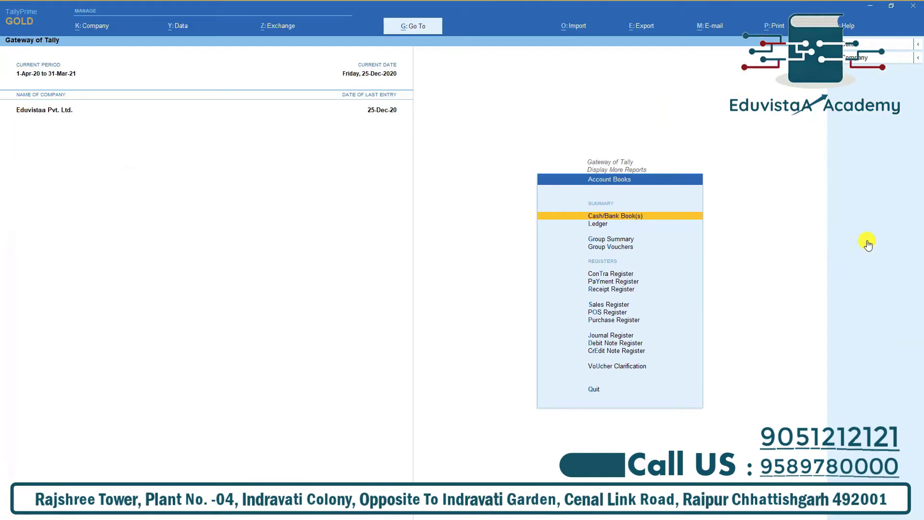
key("Escape")
key("Escape")
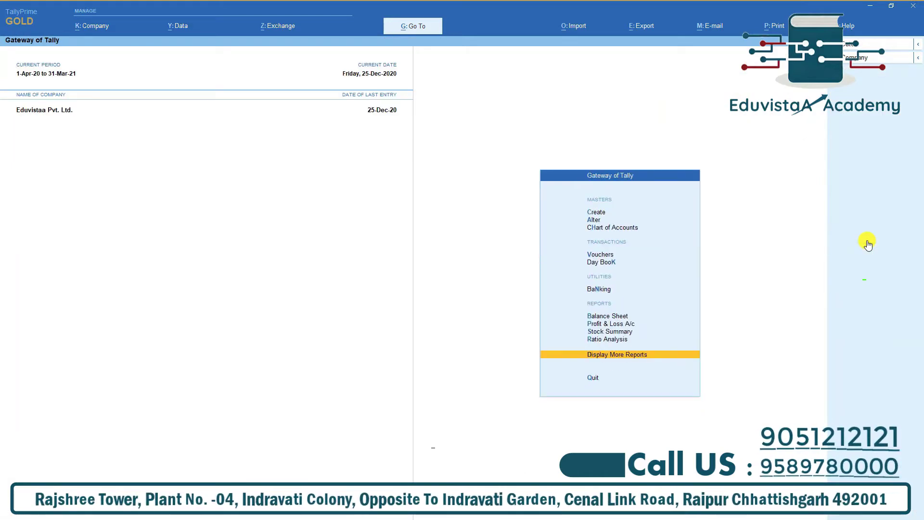
key("n")
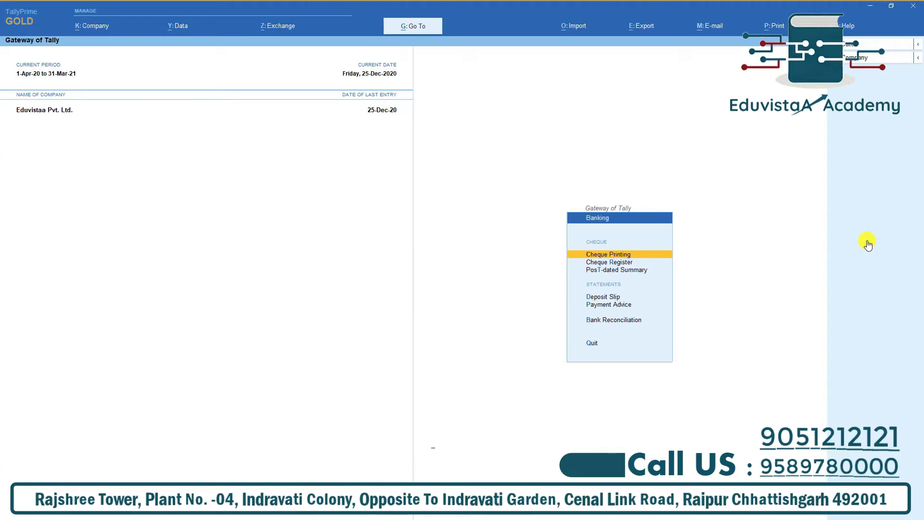
key("b")
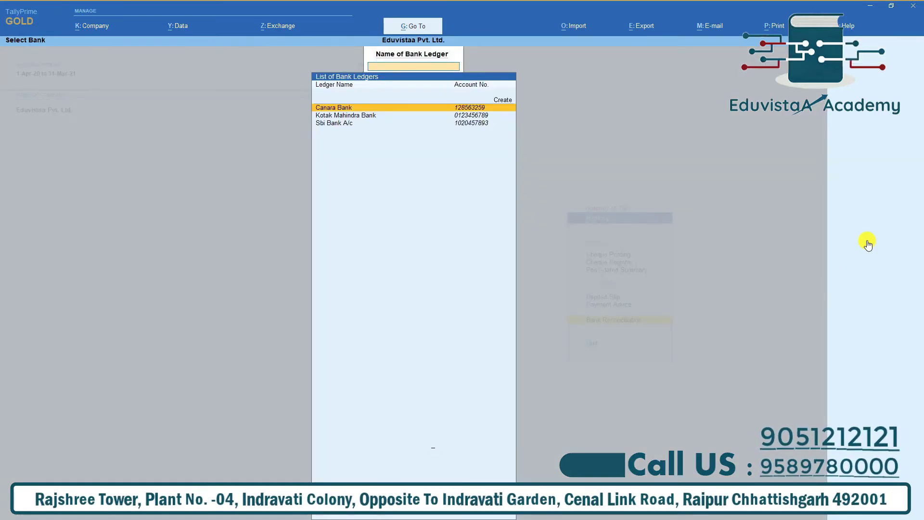
key("Down")
key("Down")
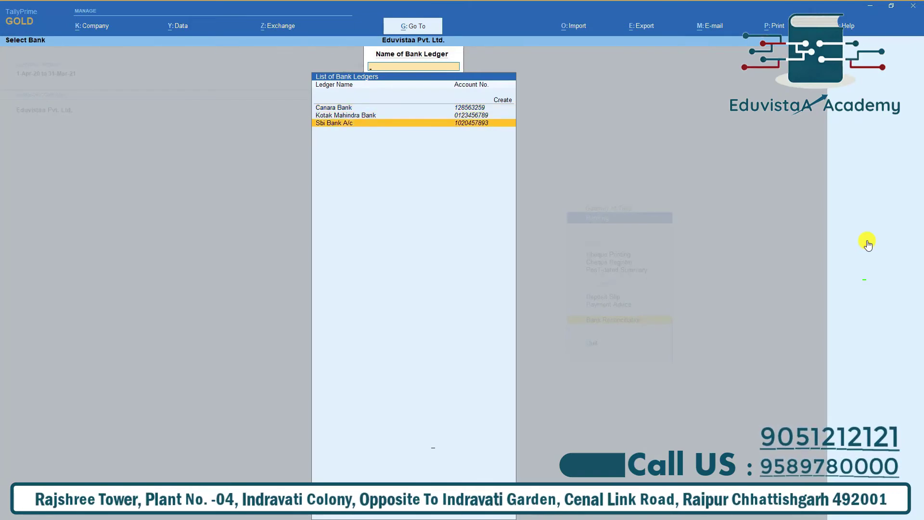
key("Return")
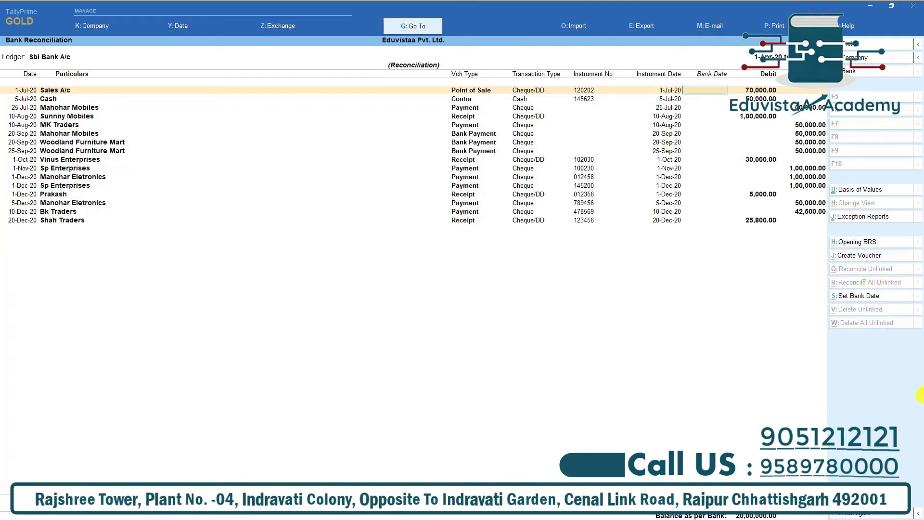
- Enter the bank dates for the July entries: 2-Jul-20 for Sales A/c, 5-Jul-20 for Cash and 26-Jul-20 for Mahohar Mobiles
key("Return")
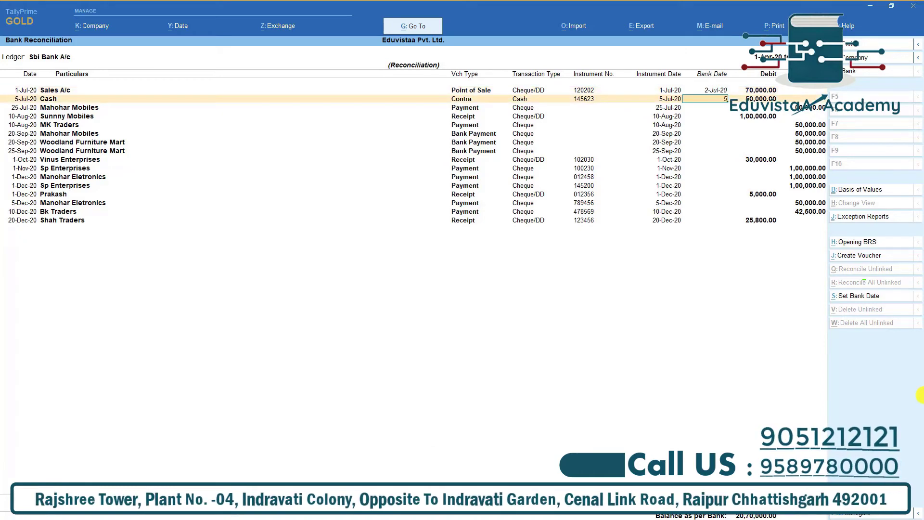
key("Return")
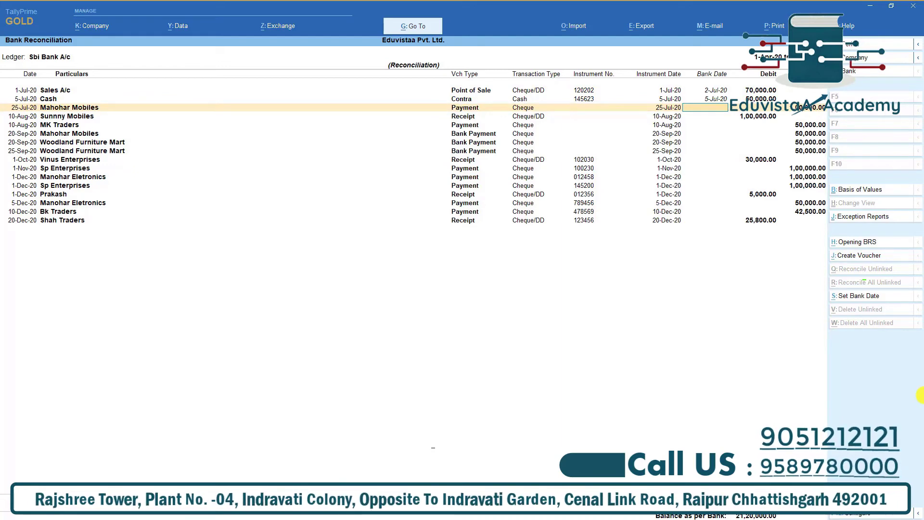
type("26")
key("Return")
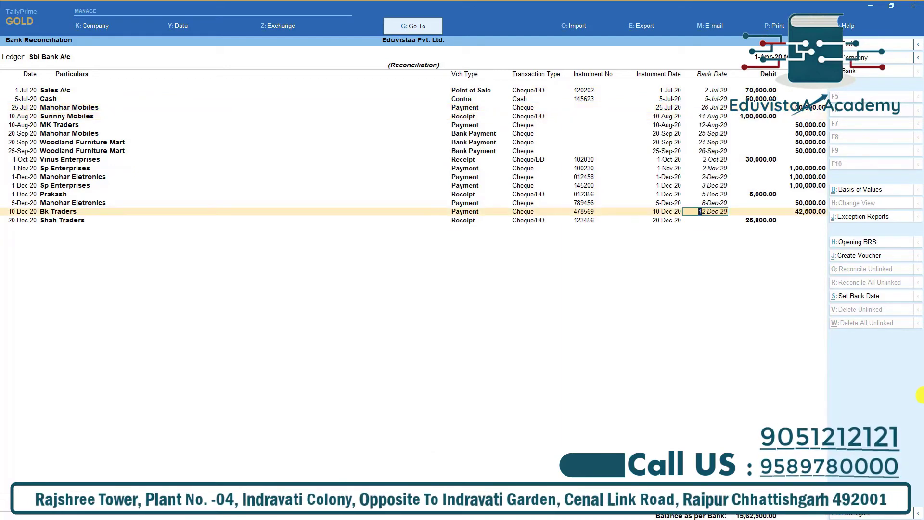
- Set the bank dates to 12-Dec-20 for Bk Traders and 21-Dec-20 for Shah Traders, and save the reconciliation
type("12-Dec-20")
key("Return")
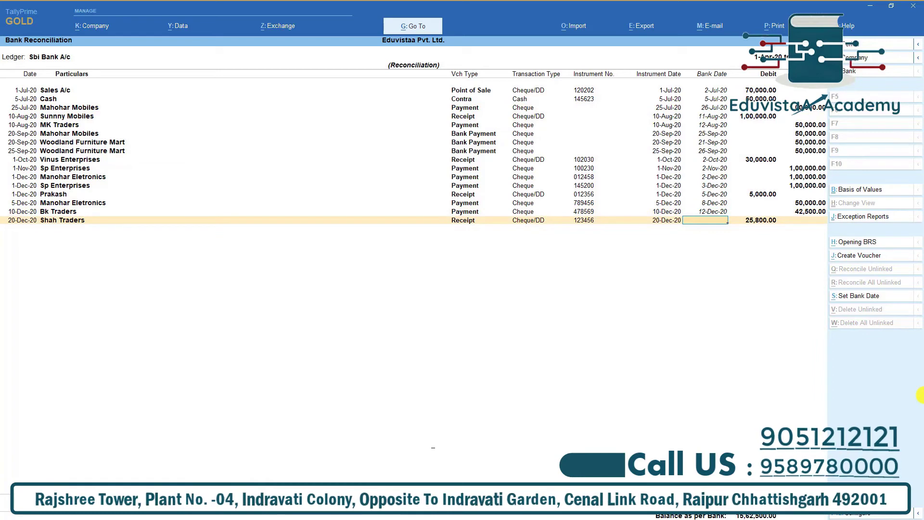
type("21")
key("Return")
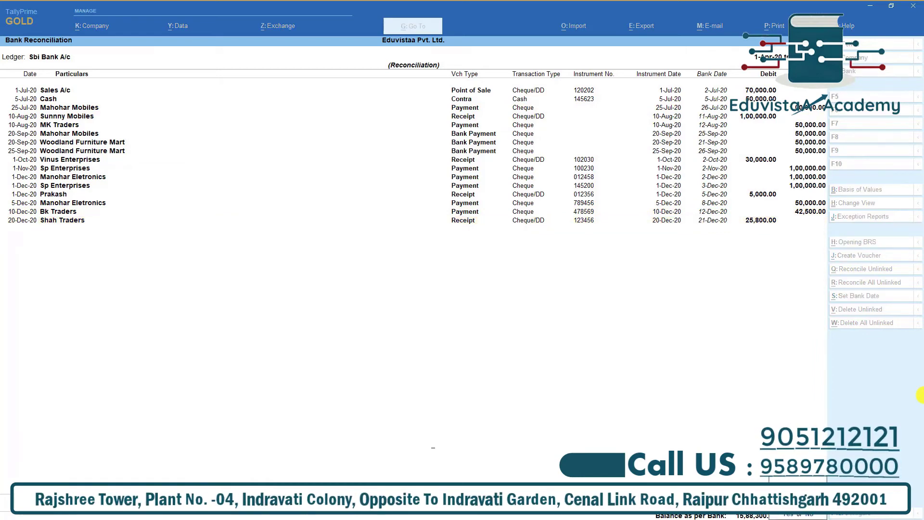
key("Escape")
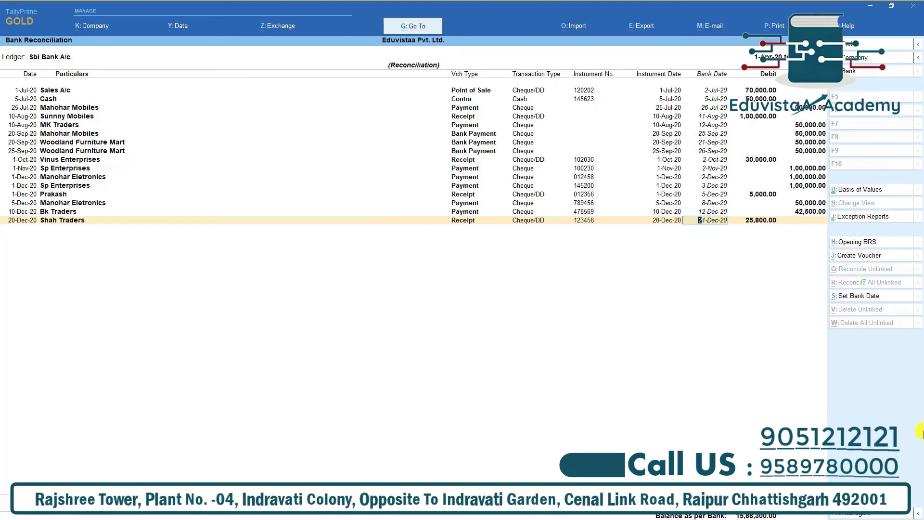
key("ctrl+a")
key("Return")
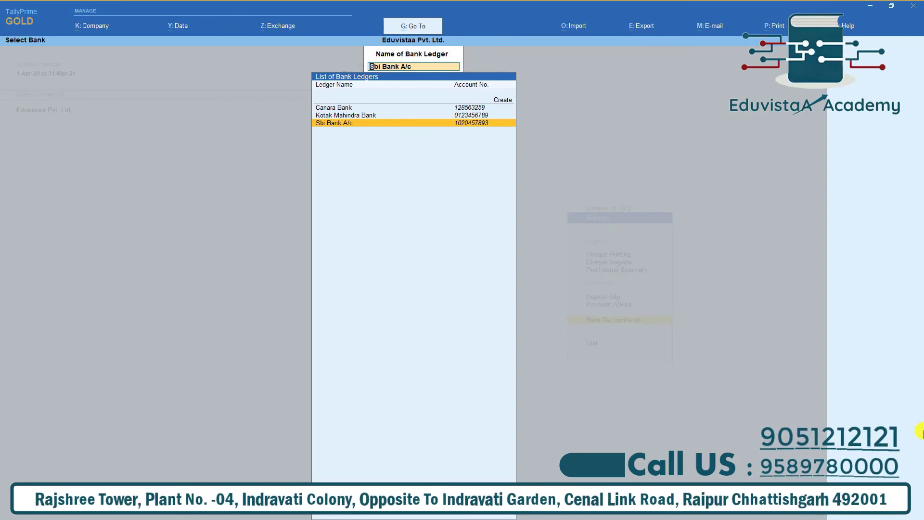
- Choose Kotak Mahindra Bank as the bank ledger to reconcile
key("Up")
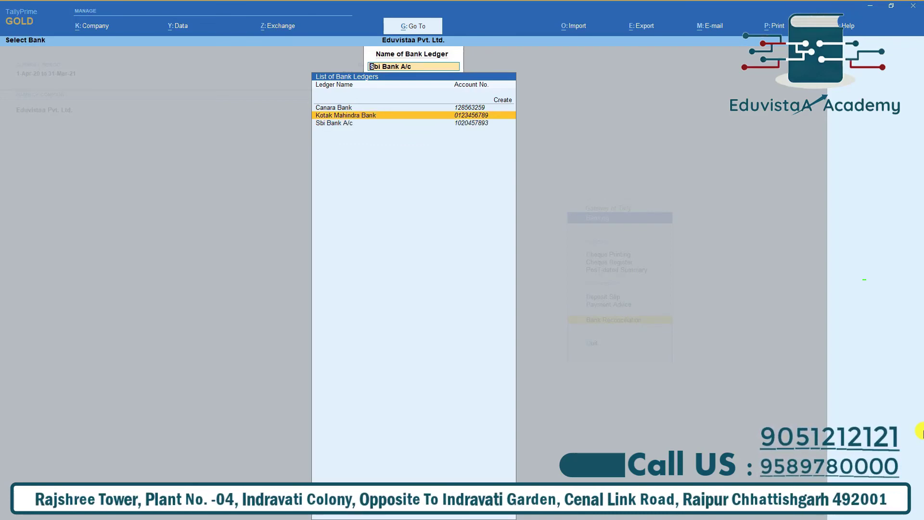